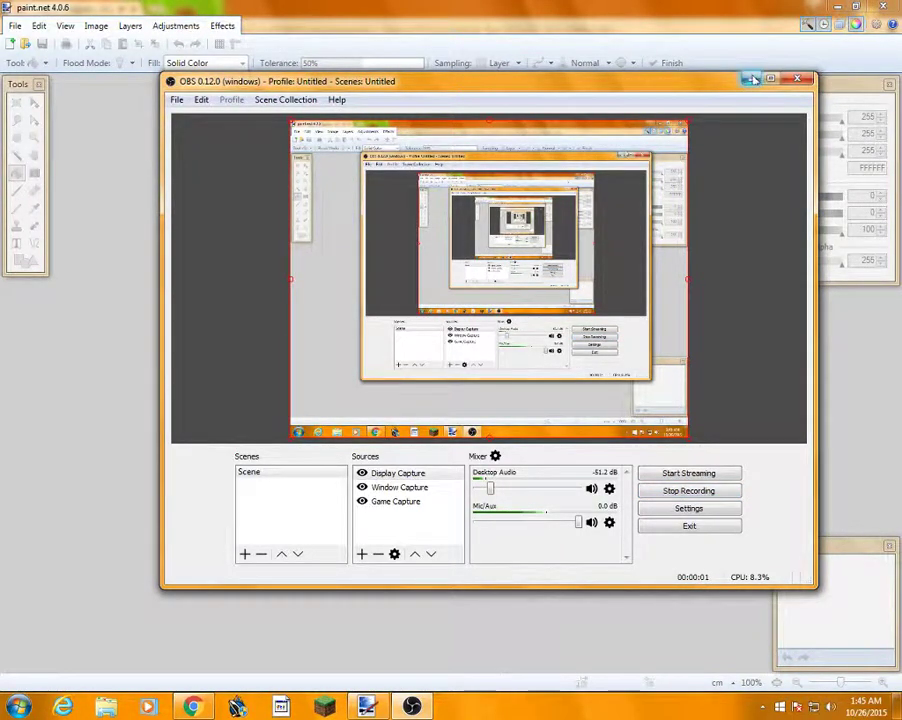
# Minimize OBS Studio to reveal the empty paint.net workspace
pyautogui.click(751, 79)
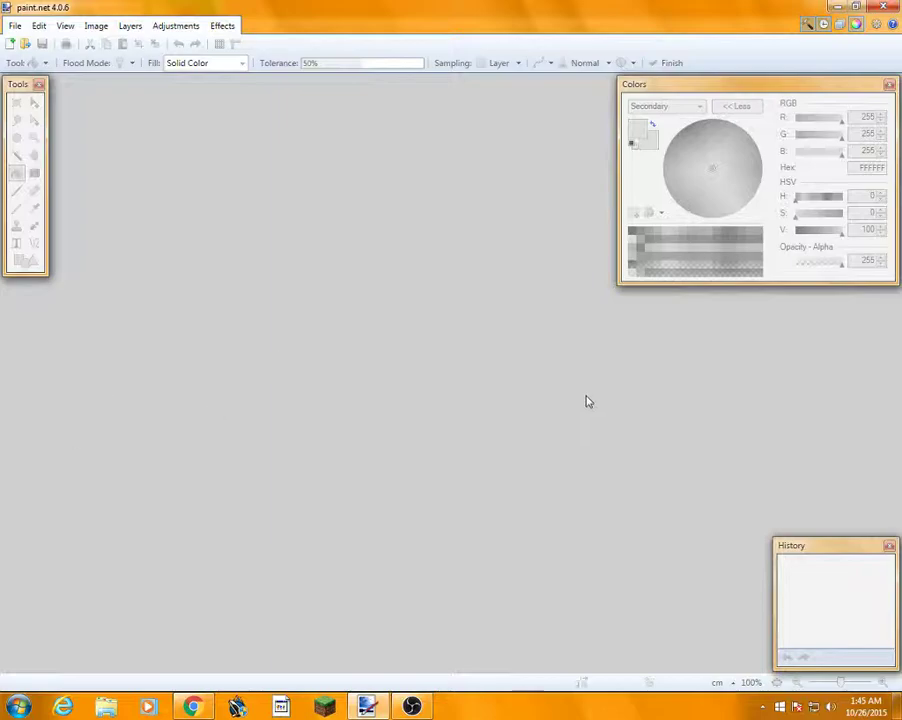
# Open the sword skin 'download (8).png' from the Downloads folder in paint.net
pyautogui.click(26, 46)
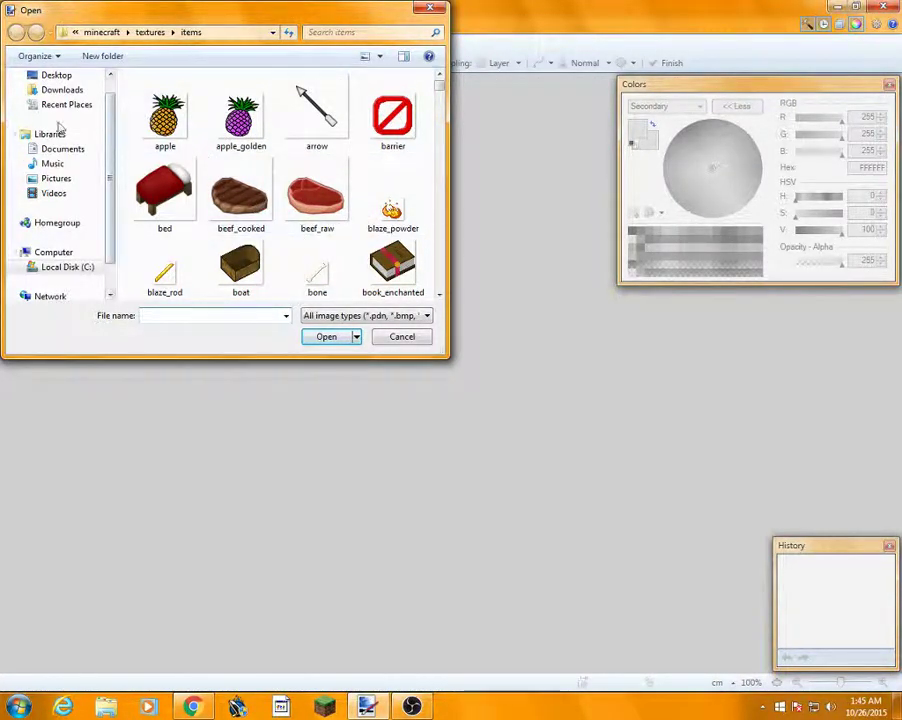
pyautogui.click(62, 90)
pyautogui.moveTo(440, 88); pyautogui.dragTo(440, 138)
pyautogui.click(172, 235)
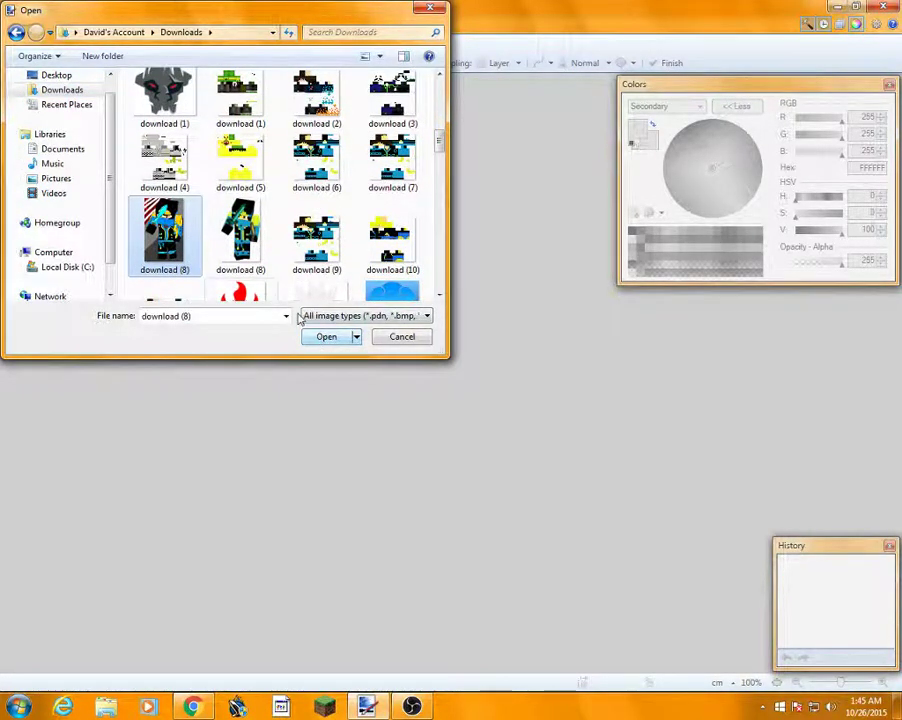
pyautogui.click(240, 235)
pyautogui.click(326, 337)
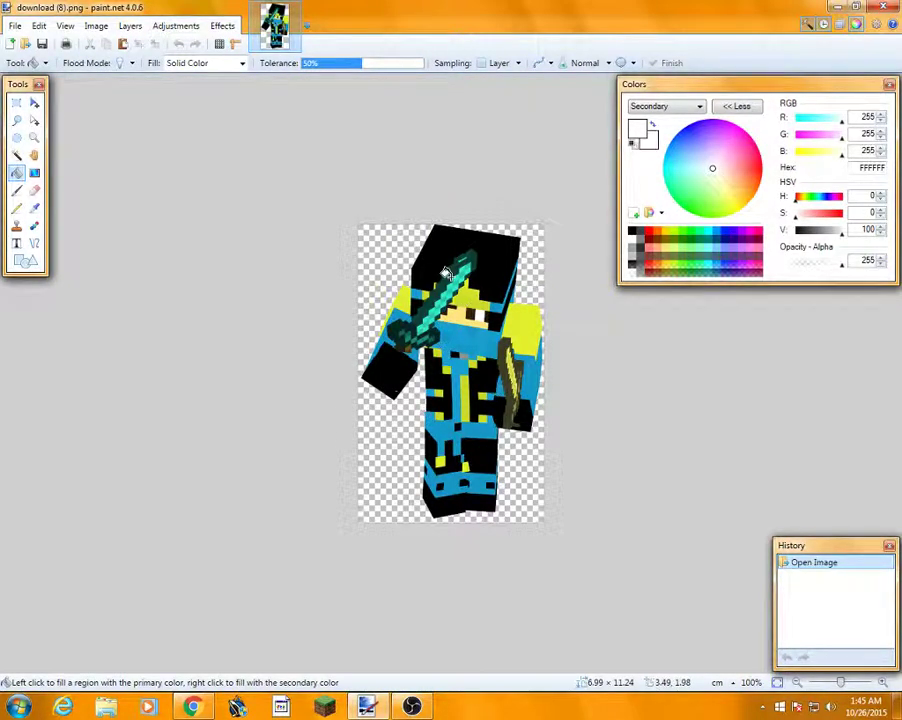
pyautogui.click(462, 350)
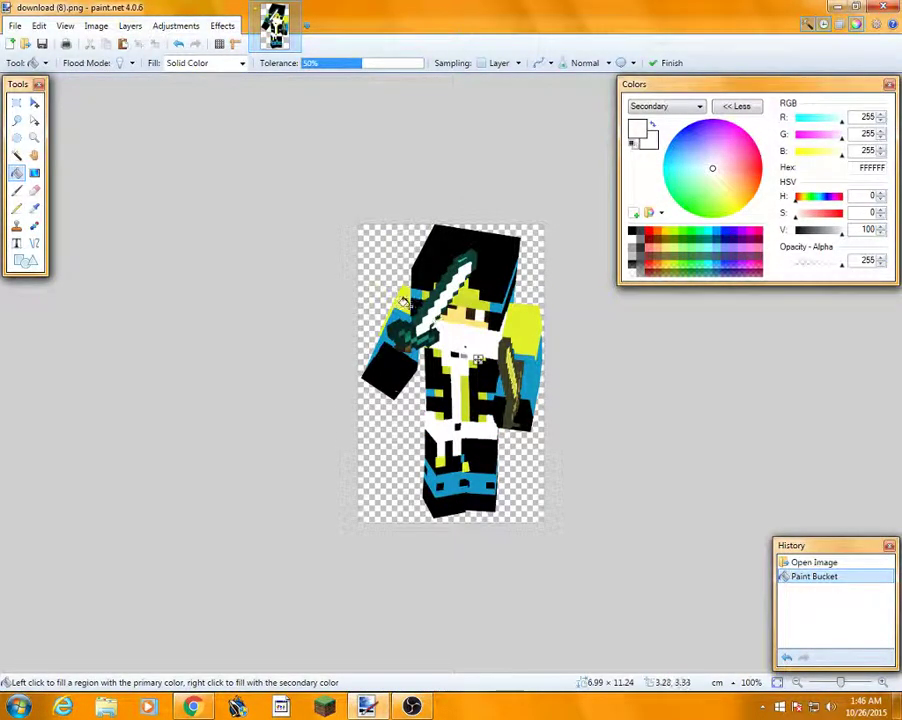
pyautogui.click(179, 45)
pyautogui.click(530, 372)
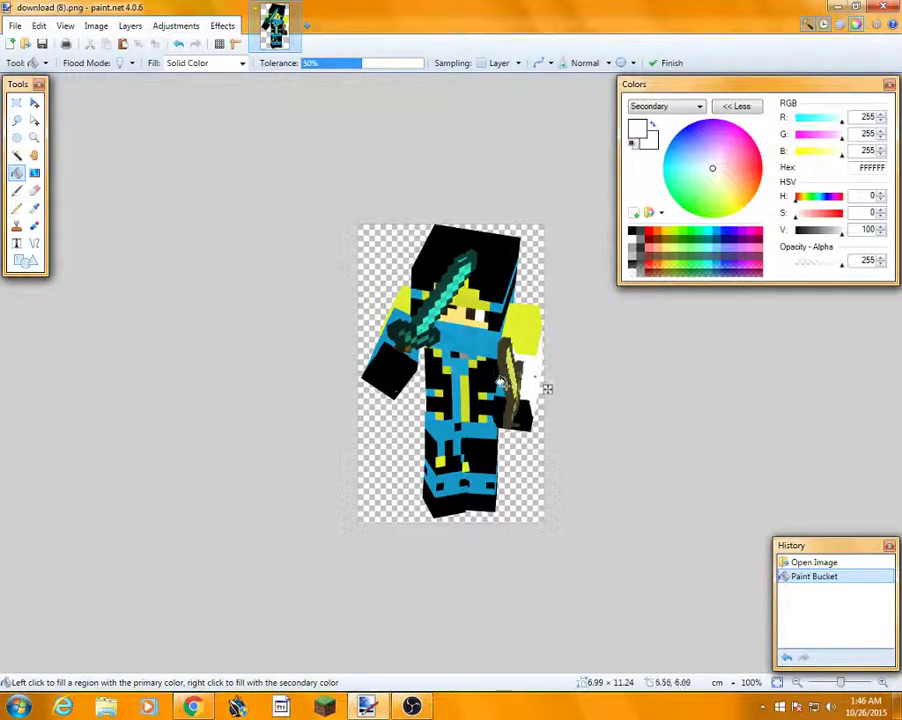
pyautogui.click(540, 392)
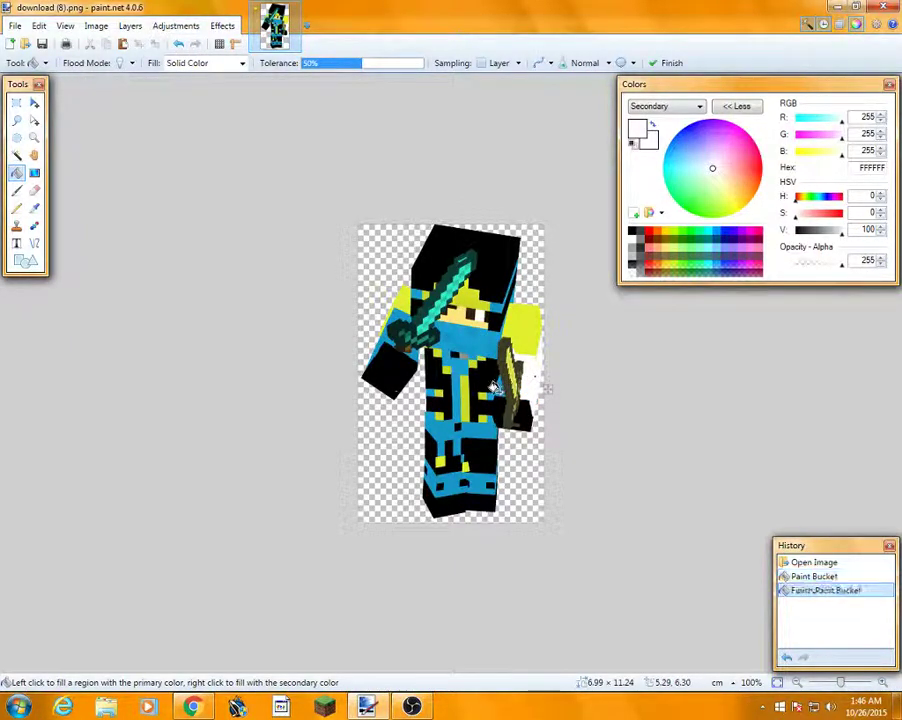
pyautogui.click(179, 45)
pyautogui.click(179, 45)
pyautogui.click(181, 45)
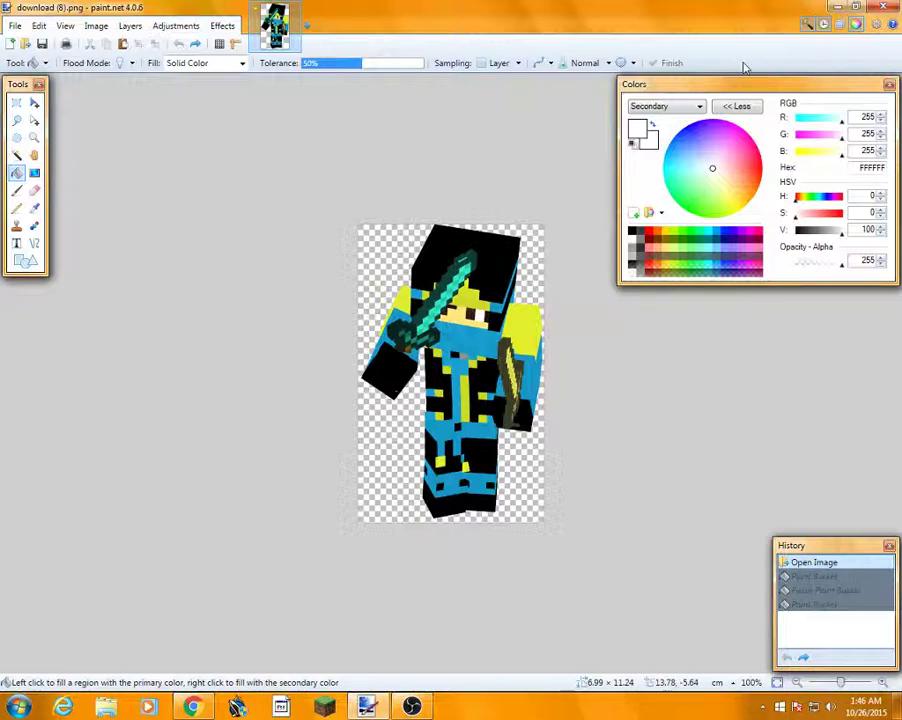
# Open the 'download (7)' skin image from the Downloads folder
pyautogui.click(12, 44)
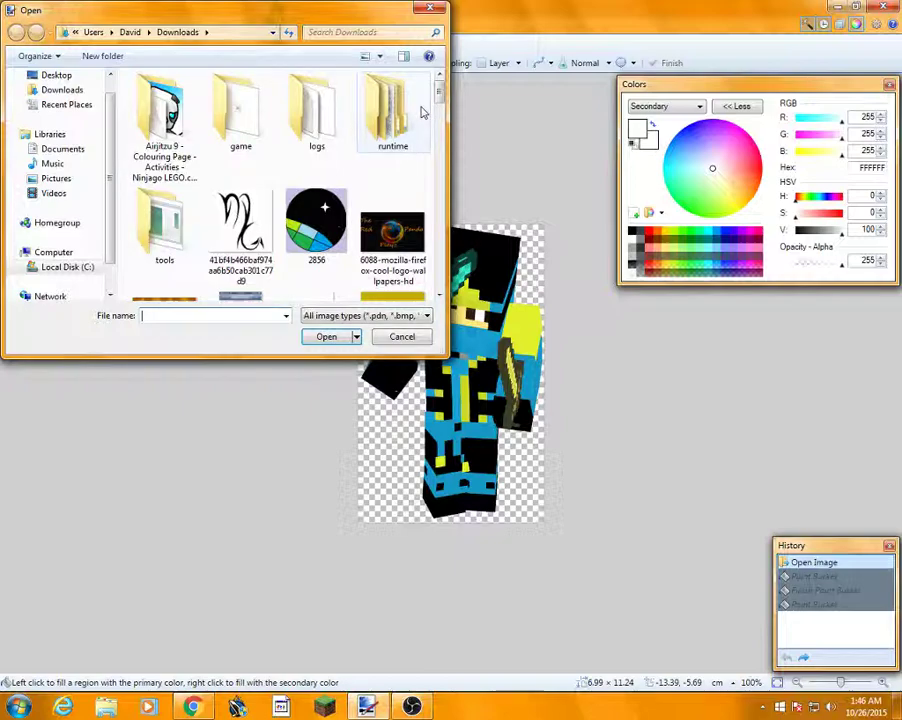
pyautogui.moveTo(437, 90); pyautogui.dragTo(437, 135)
pyautogui.click(393, 235)
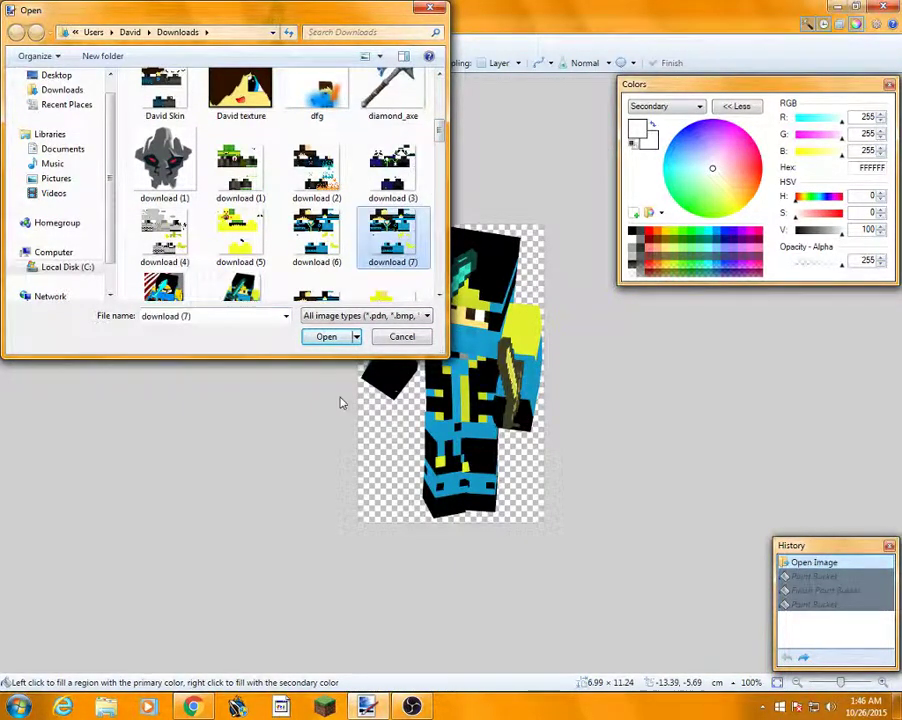
pyautogui.click(327, 338)
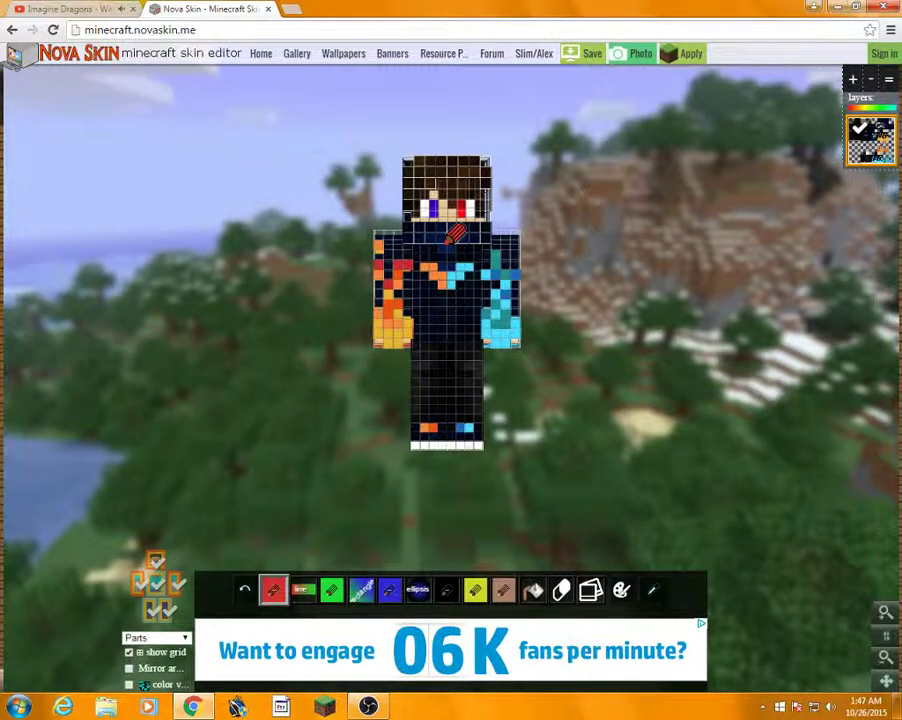
# Reload minecraft.novaskin.me using Paste and go on the address bar URL
pyautogui.moveTo(134, 30); pyautogui.dragTo(196, 30)
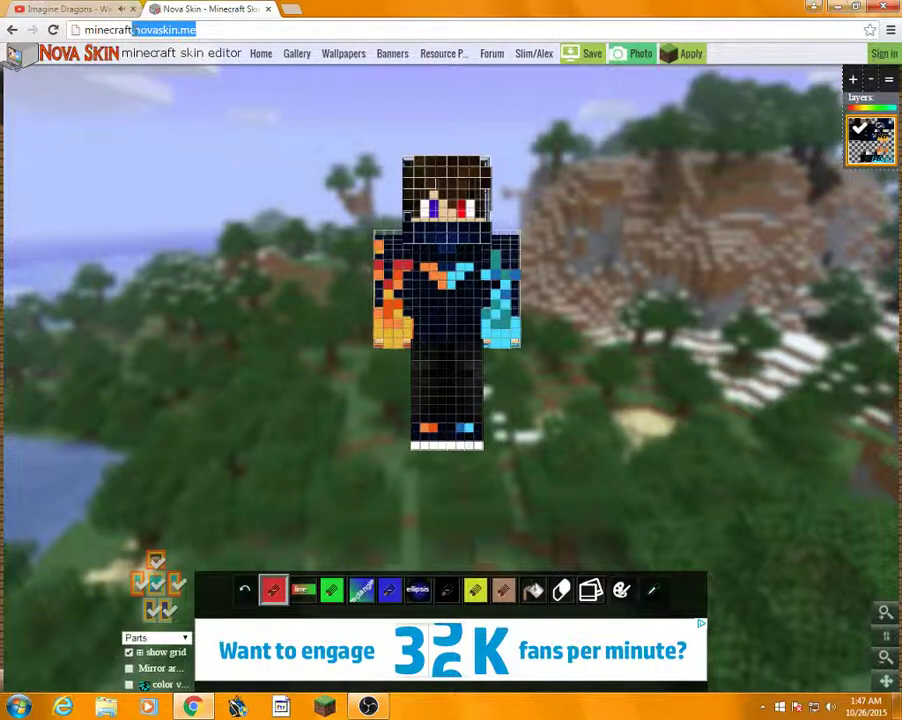
pyautogui.rightClick(94, 31)
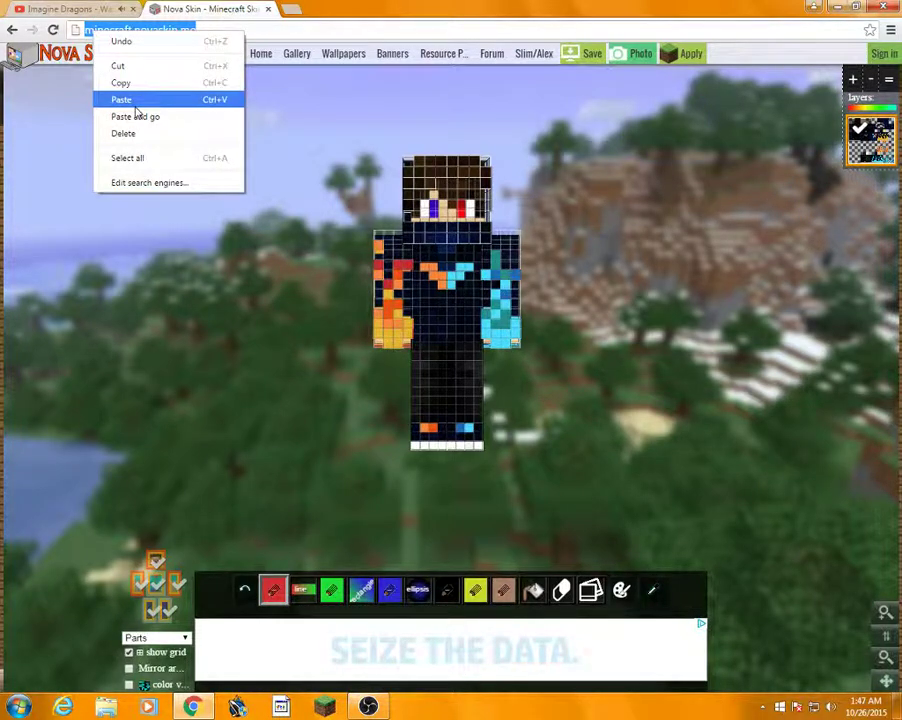
pyautogui.click(136, 115)
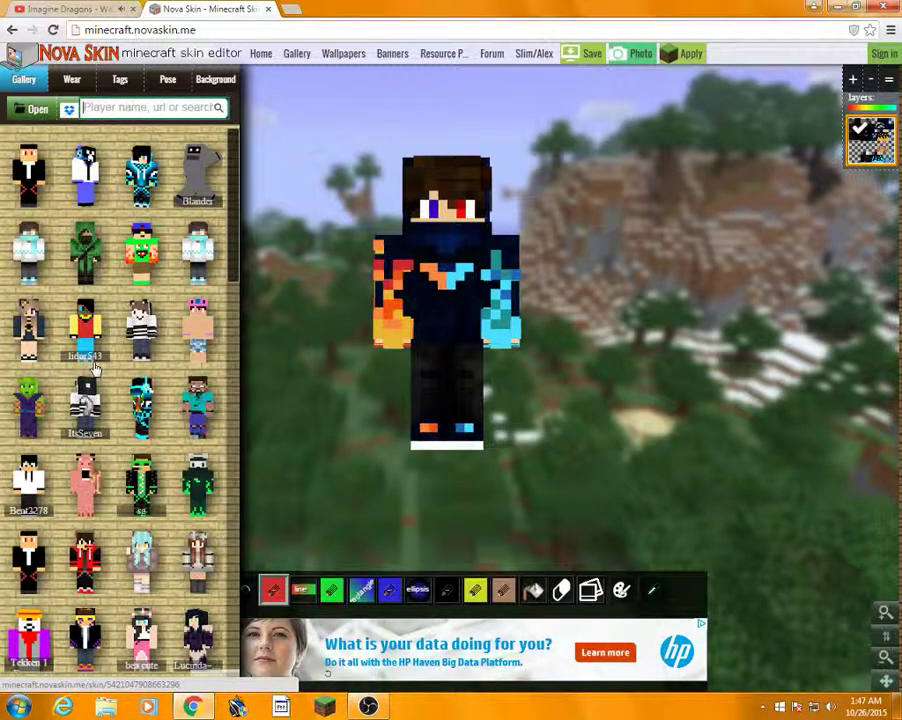
# Load the blonde girl skin with the dark hoodie from the Gallery onto the model
pyautogui.click(165, 79)
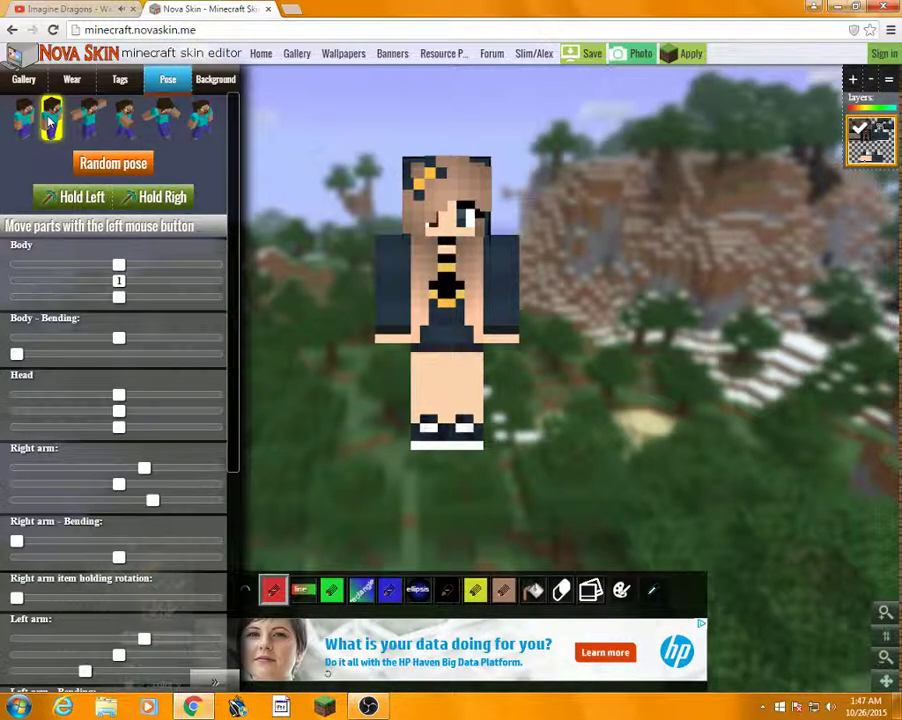
# Apply the walking pickaxe pose, turn the head to -18 and rotate the right arm to 19, -31
pyautogui.click(50, 120)
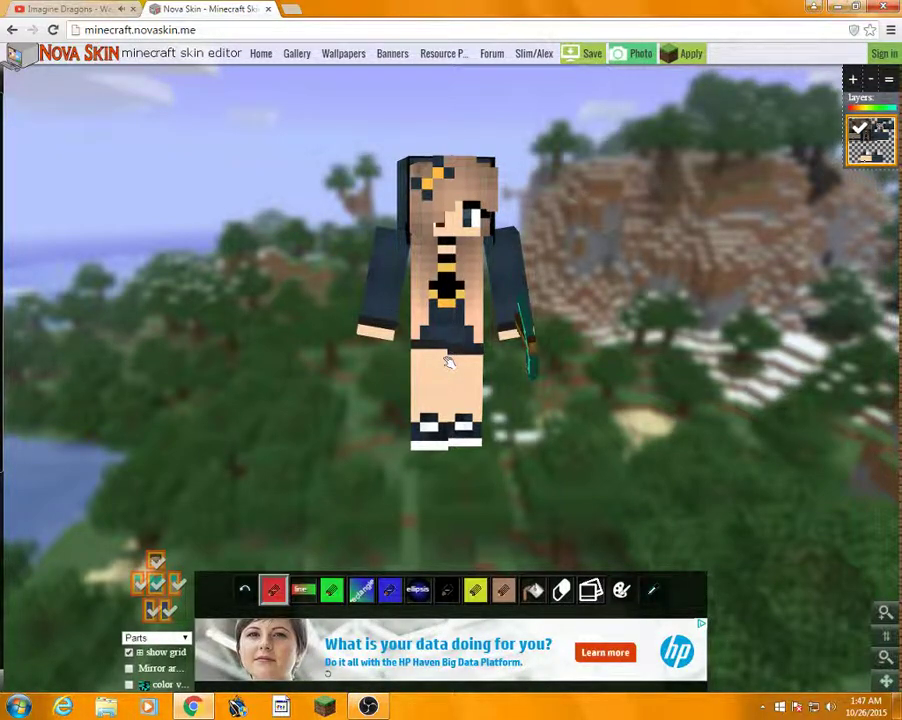
pyautogui.moveTo(111, 366)
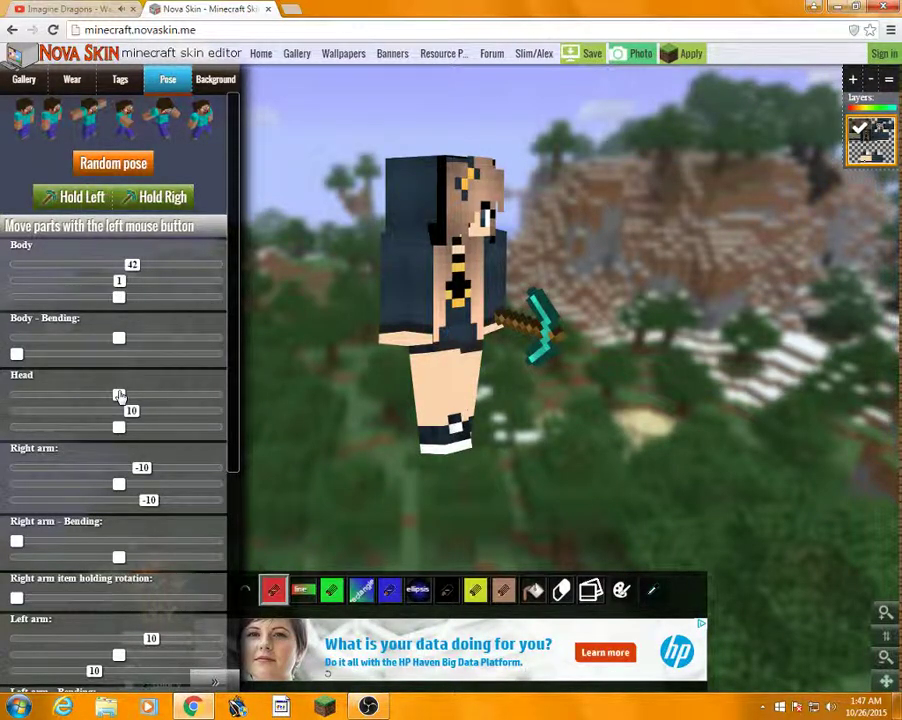
pyautogui.moveTo(118, 395); pyautogui.dragTo(102, 395)
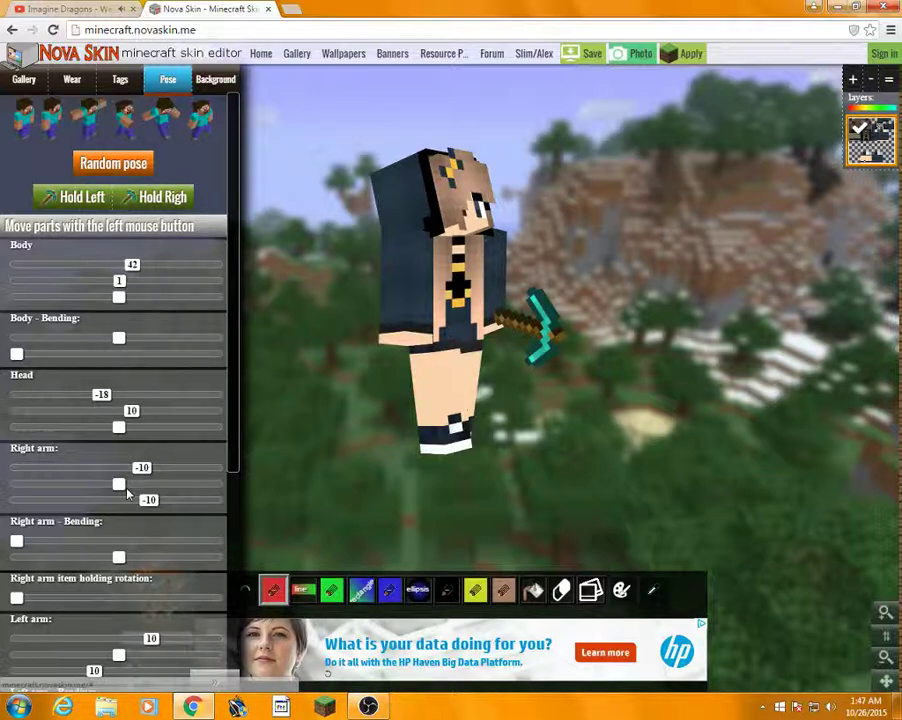
pyautogui.moveTo(126, 492); pyautogui.dragTo(146, 494)
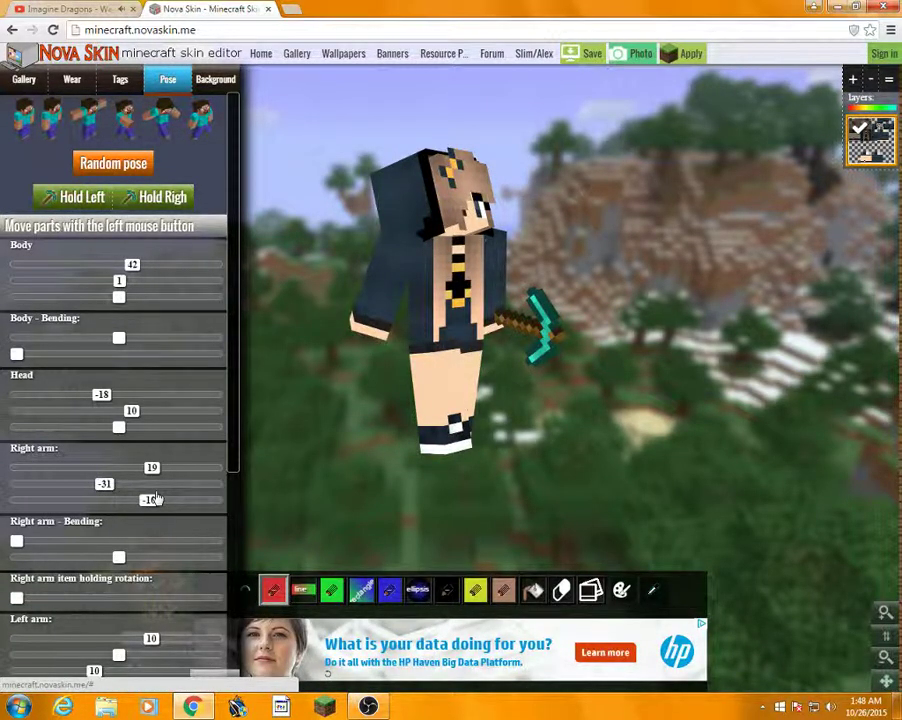
# Set right arm bending to 0.15, body to 17 and 16, and left arm to 15 and 49
pyautogui.scroll(-1, 41, 478)
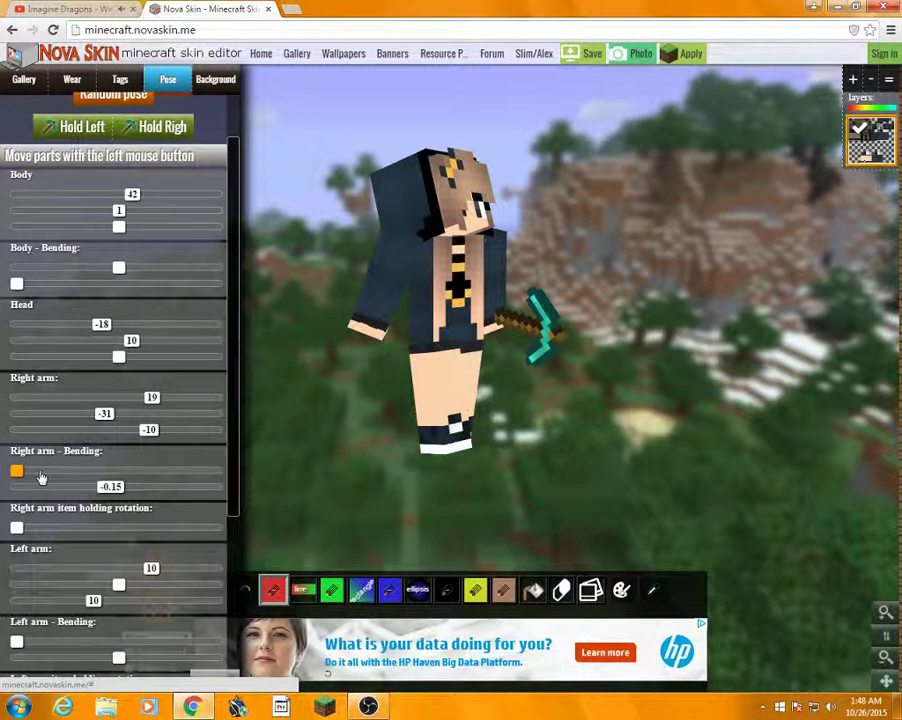
pyautogui.moveTo(41, 478); pyautogui.dragTo(306, 422)
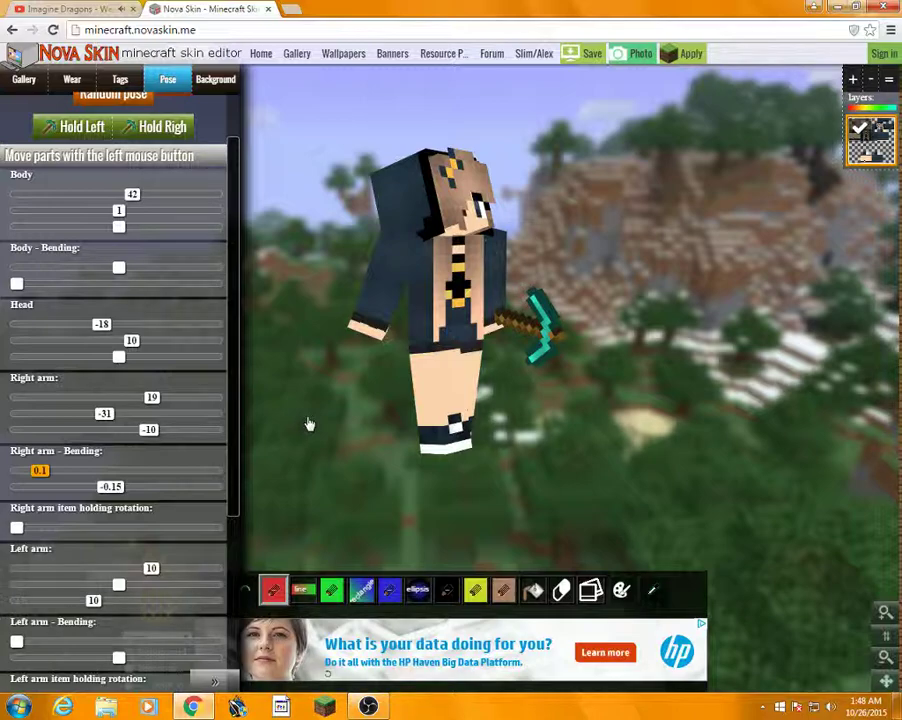
pyautogui.moveTo(309, 425); pyautogui.dragTo(167, 573)
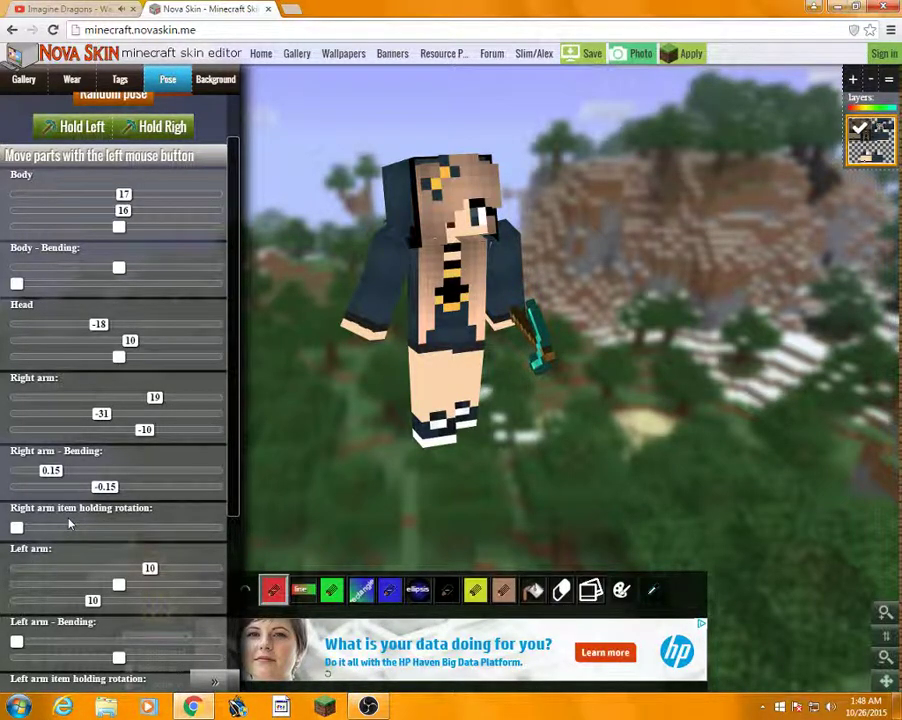
pyautogui.moveTo(118, 584); pyautogui.dragTo(122, 587)
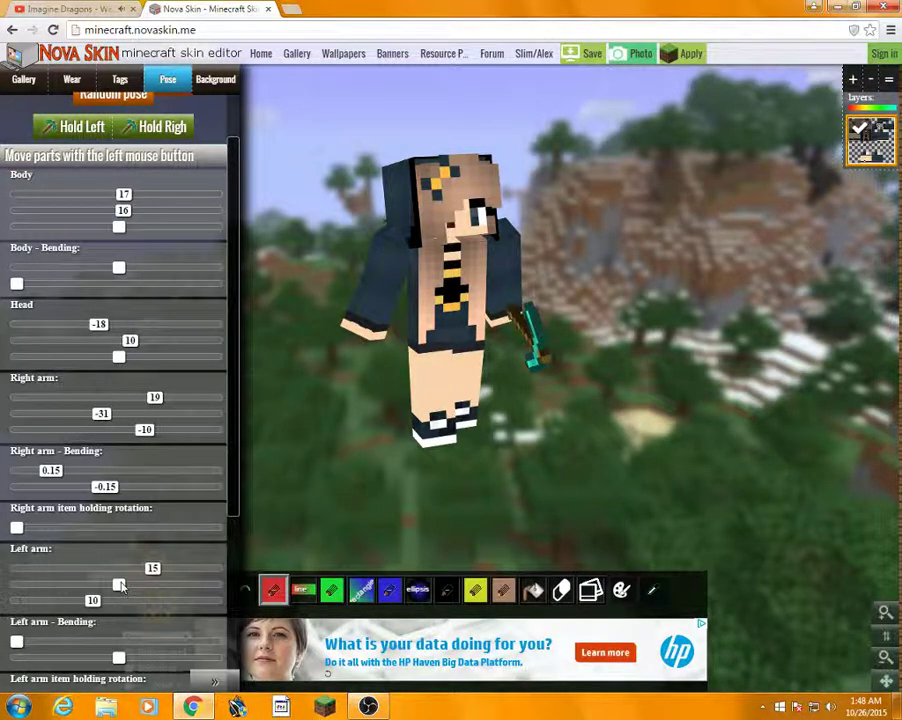
pyautogui.moveTo(119, 586); pyautogui.dragTo(169, 566)
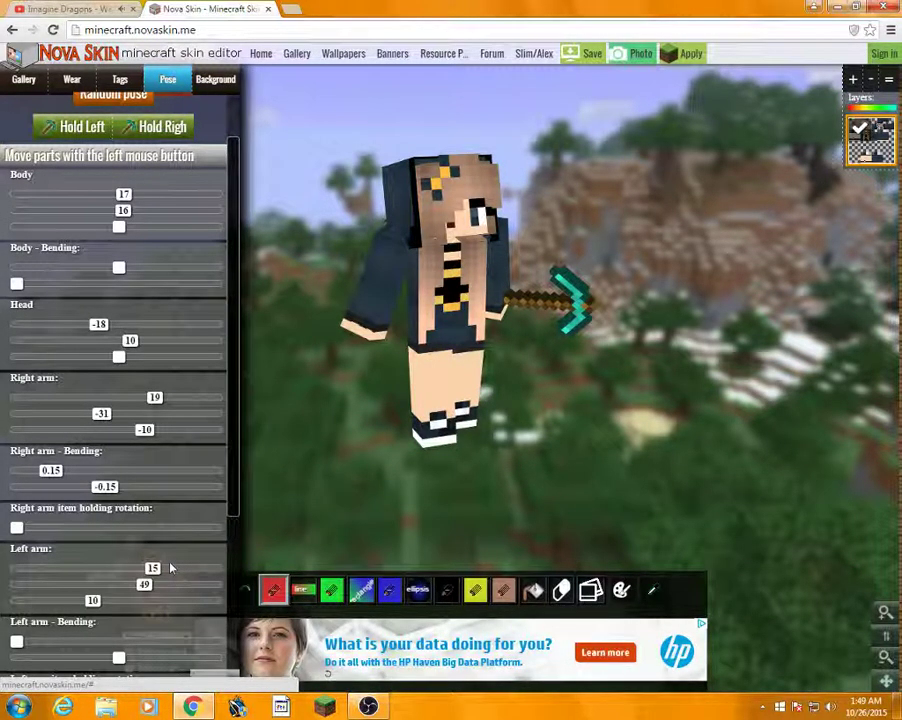
pyautogui.scroll(-2, 42, 502)
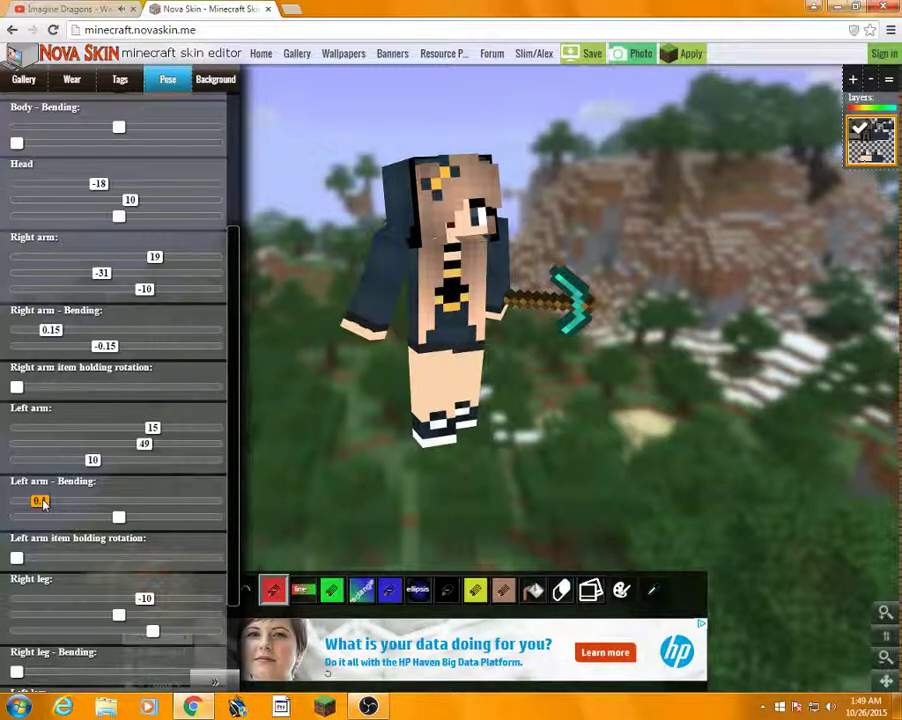
# Close the Pose panel and rotate the model slightly for drawing
pyautogui.click(533, 425)
pyautogui.moveTo(533, 425); pyautogui.dragTo(489, 437)
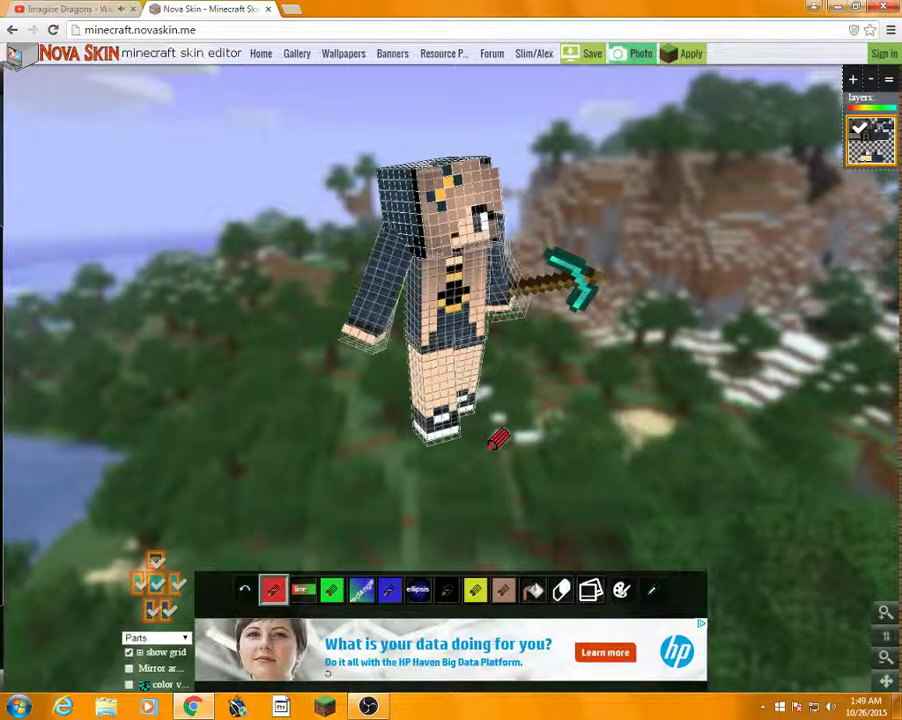